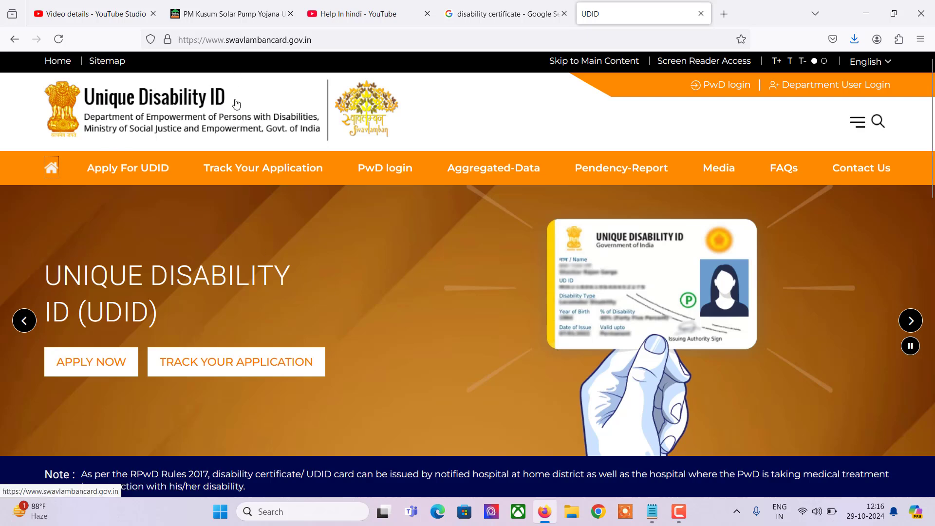
Look over the portal's home page and open the Apply For UDID application page
{"action": "scroll", "coordinate": [479, 296], "scroll_direction": "down", "scroll_amount": 5}
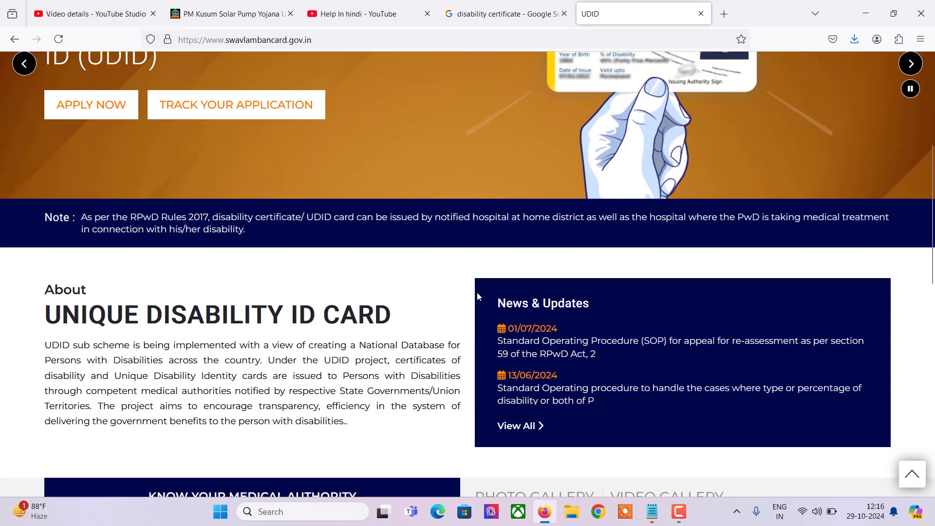
{"action": "scroll", "coordinate": [479, 296], "scroll_direction": "up", "scroll_amount": 5}
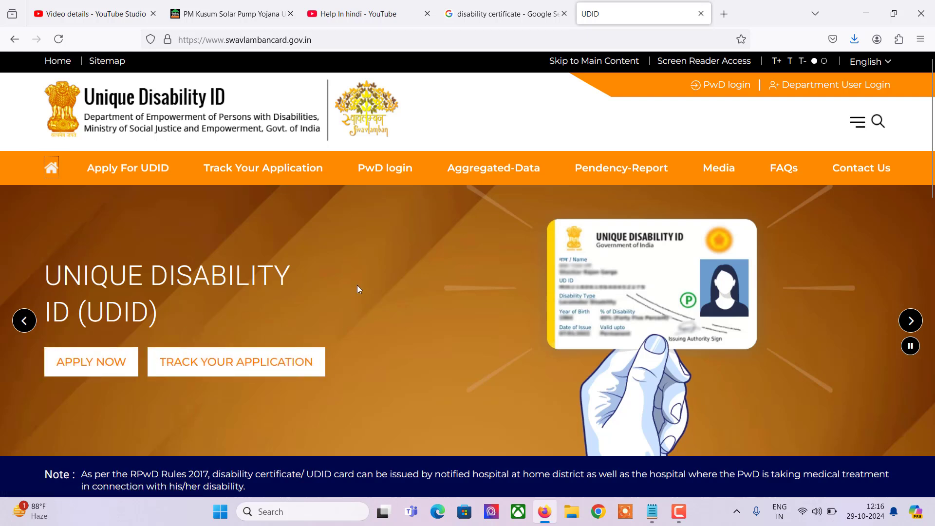
{"action": "left_click", "coordinate": [81, 367]}
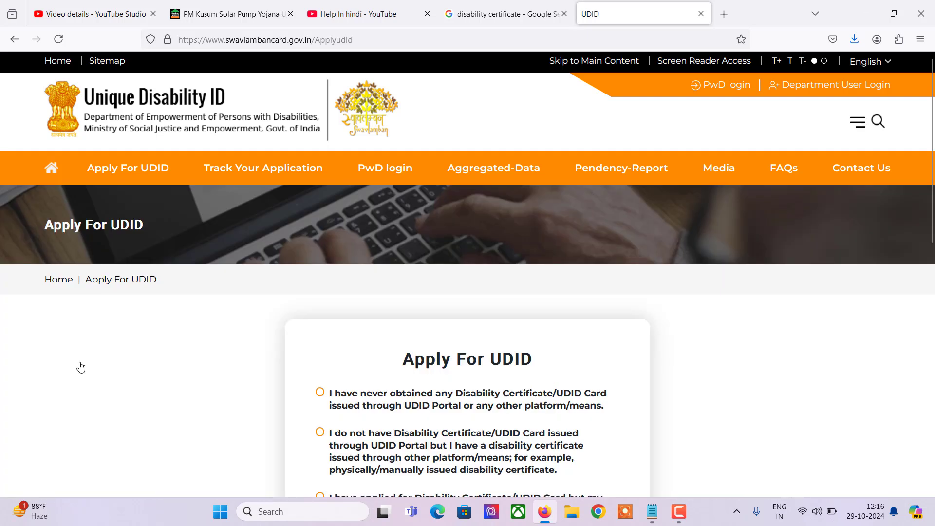
Submit the option stating that no Disability Certificate/UDID Card was ever obtained through the UDID Portal or any other means
{"action": "scroll", "coordinate": [109, 317], "scroll_direction": "down", "scroll_amount": 4}
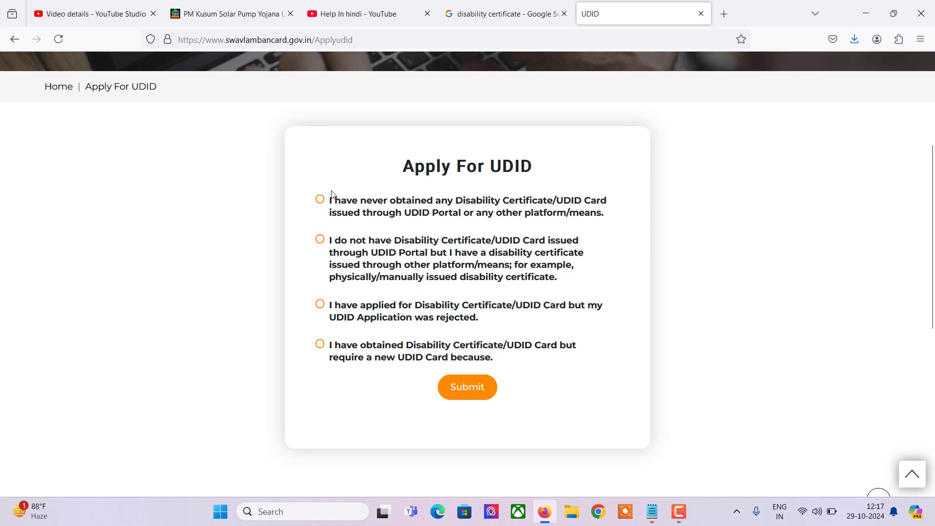
{"action": "left_click", "coordinate": [322, 200]}
{"action": "left_click", "coordinate": [469, 390]}
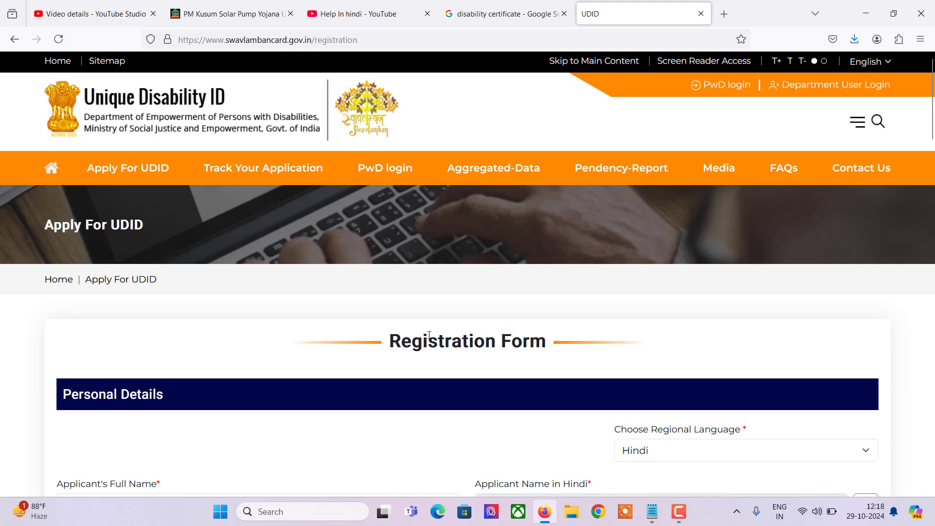
Examine the Personal Details fields of the registration form and the available regional languages
{"action": "scroll", "coordinate": [242, 250], "scroll_direction": "down", "scroll_amount": 4}
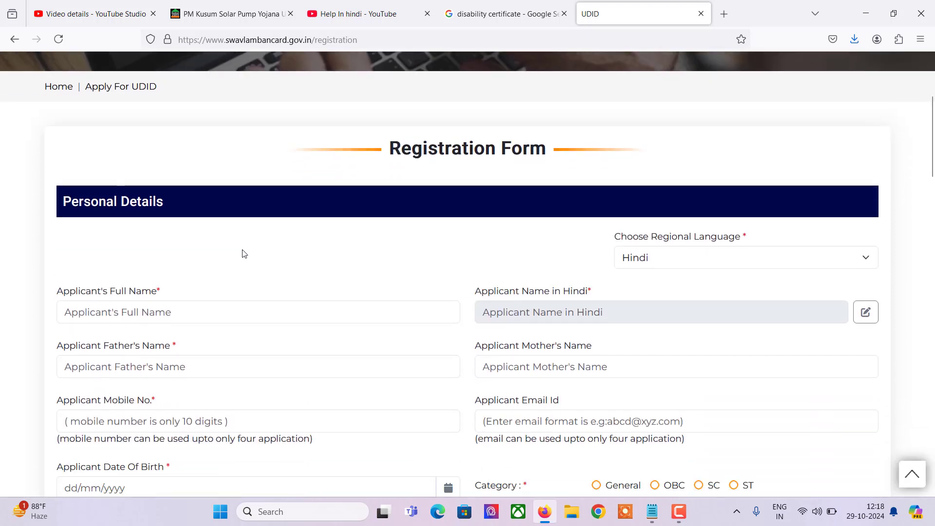
{"action": "scroll", "coordinate": [310, 261], "scroll_direction": "down", "scroll_amount": 3}
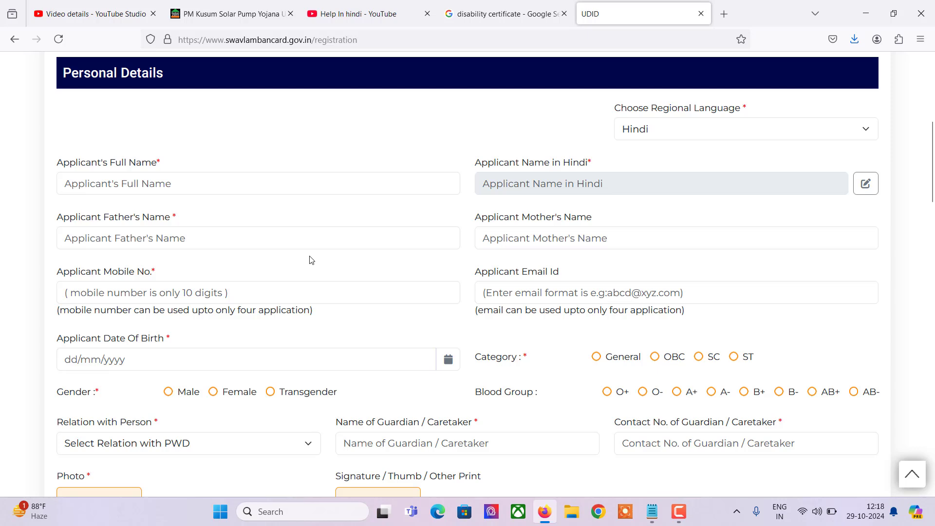
{"action": "left_click", "coordinate": [722, 136]}
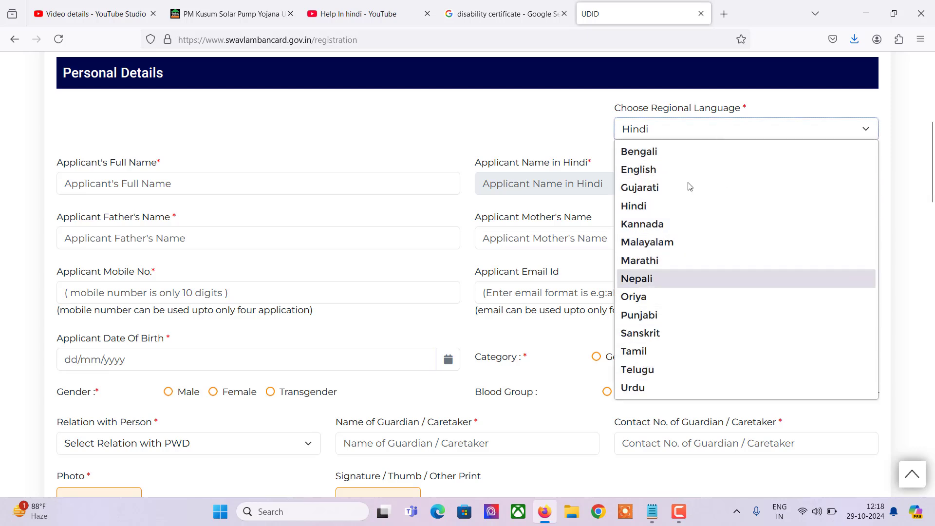
{"action": "left_click", "coordinate": [556, 128]}
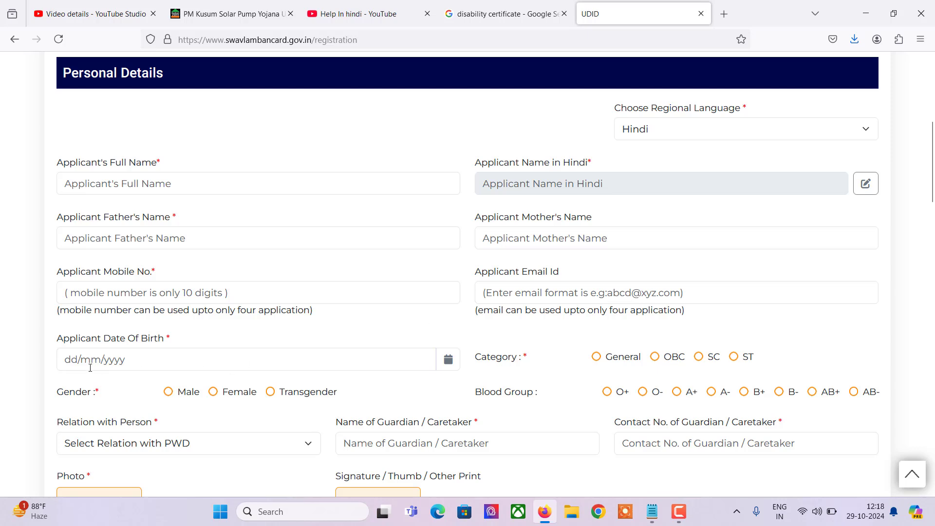
Check the Applicant Date Of Birth calendar and the choices for Relation with Person
{"action": "left_click", "coordinate": [449, 359]}
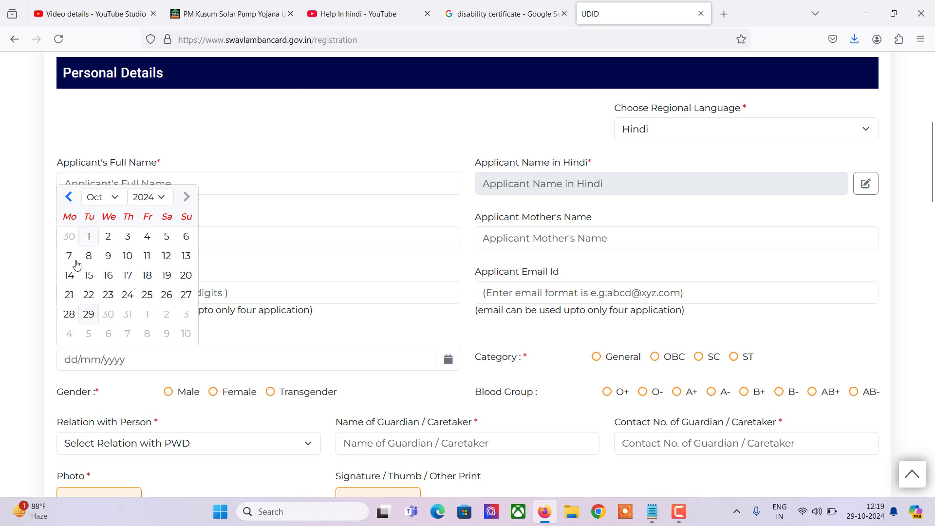
{"action": "left_click", "coordinate": [305, 338]}
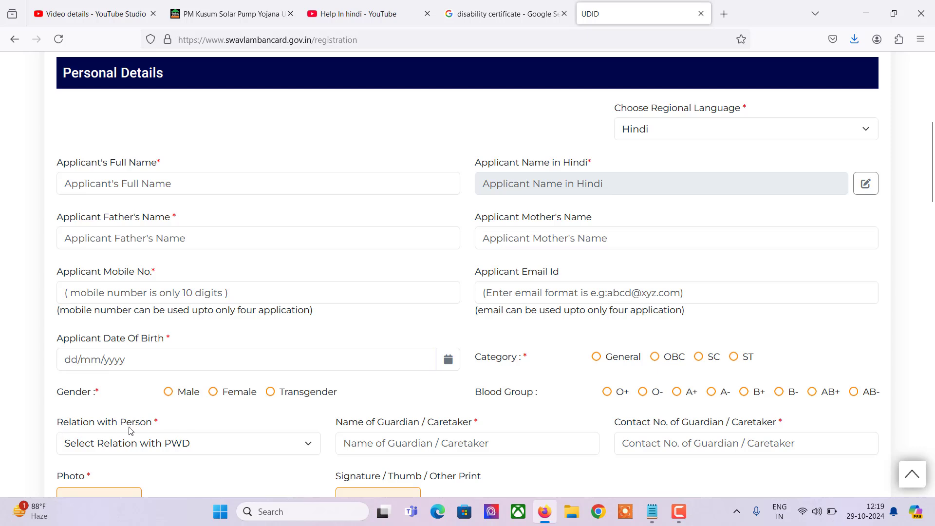
{"action": "left_click", "coordinate": [162, 445]}
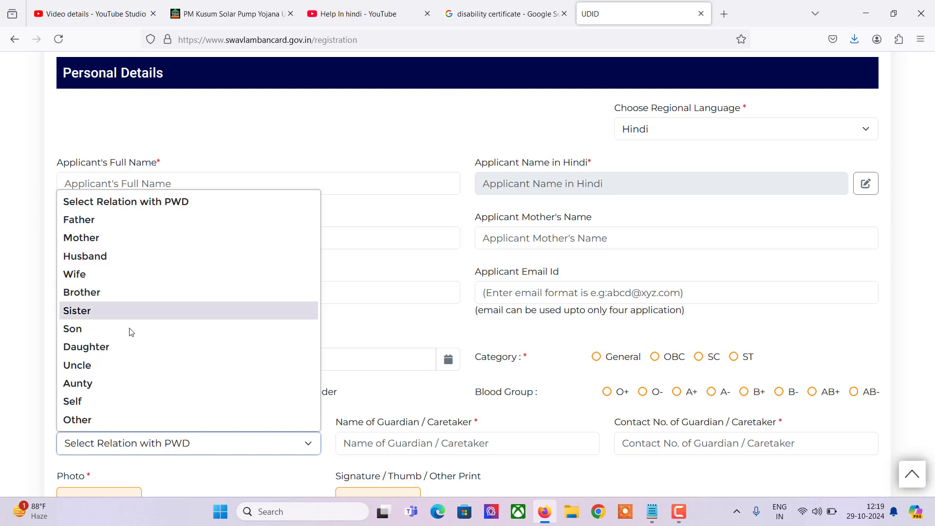
{"action": "left_click", "coordinate": [397, 336]}
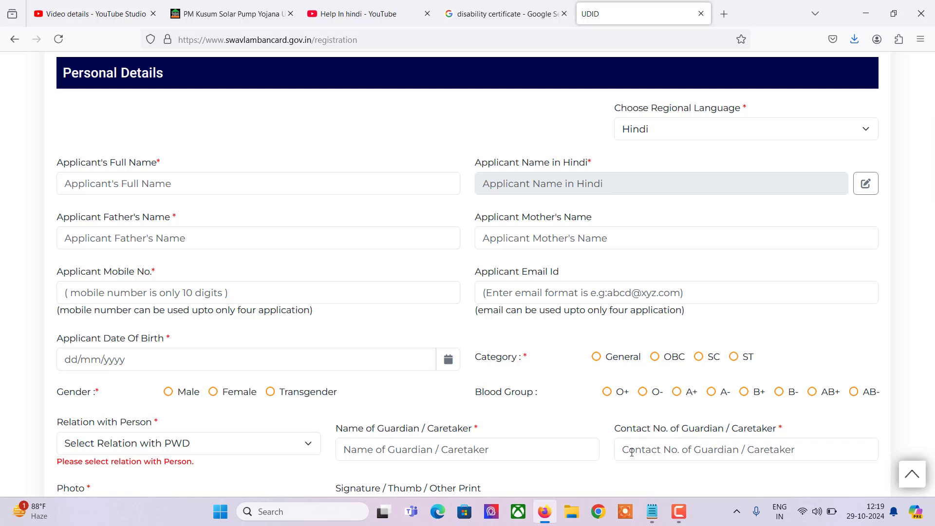
Examine the photo and signature upload requirements and the annual Personal Income ranges
{"action": "scroll", "coordinate": [631, 453], "scroll_direction": "down", "scroll_amount": 8}
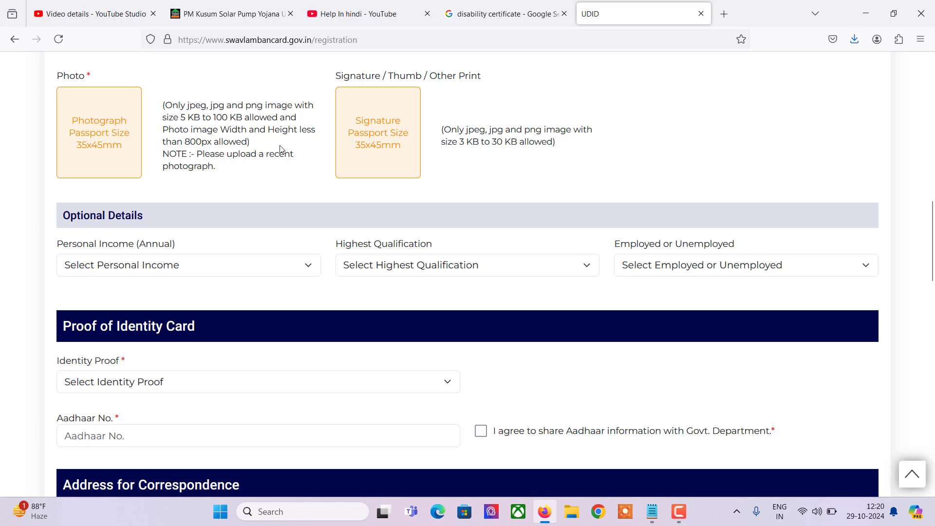
{"action": "scroll", "coordinate": [262, 190], "scroll_direction": "down", "scroll_amount": 2}
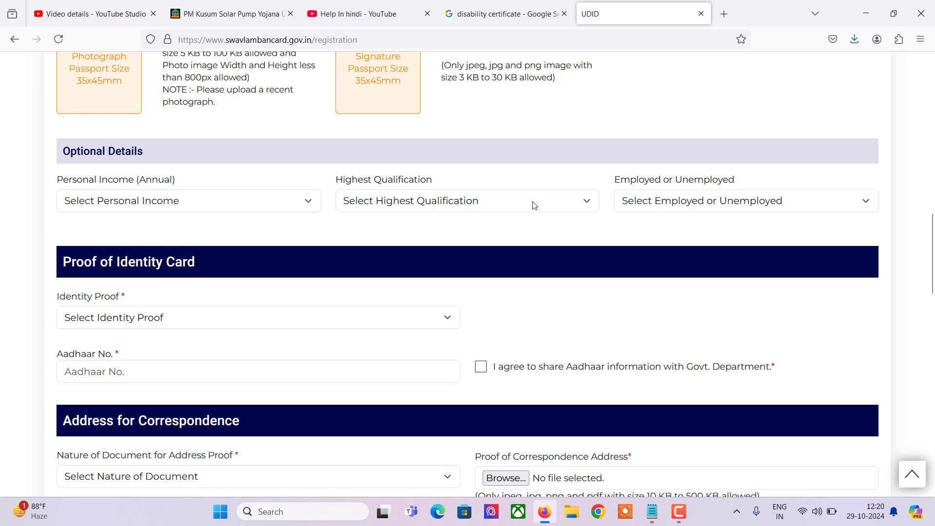
{"action": "left_click", "coordinate": [147, 205]}
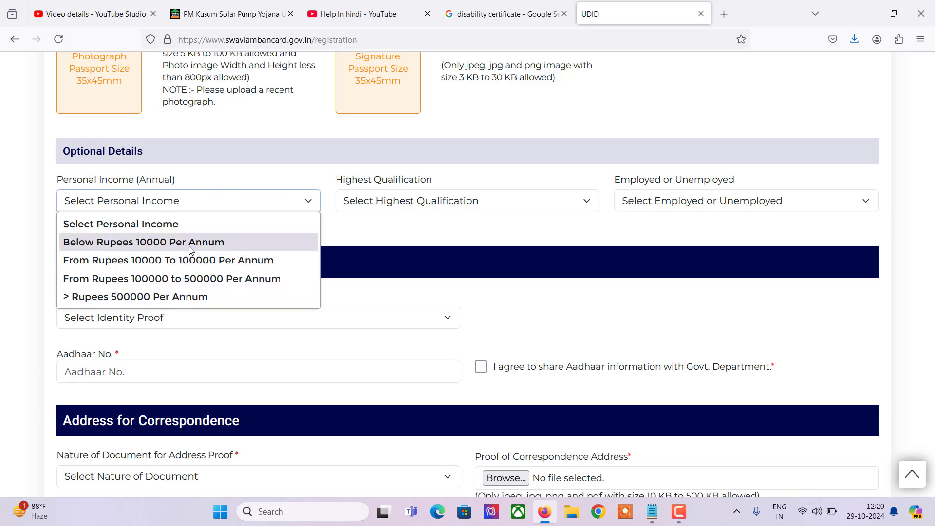
{"action": "left_click", "coordinate": [363, 238]}
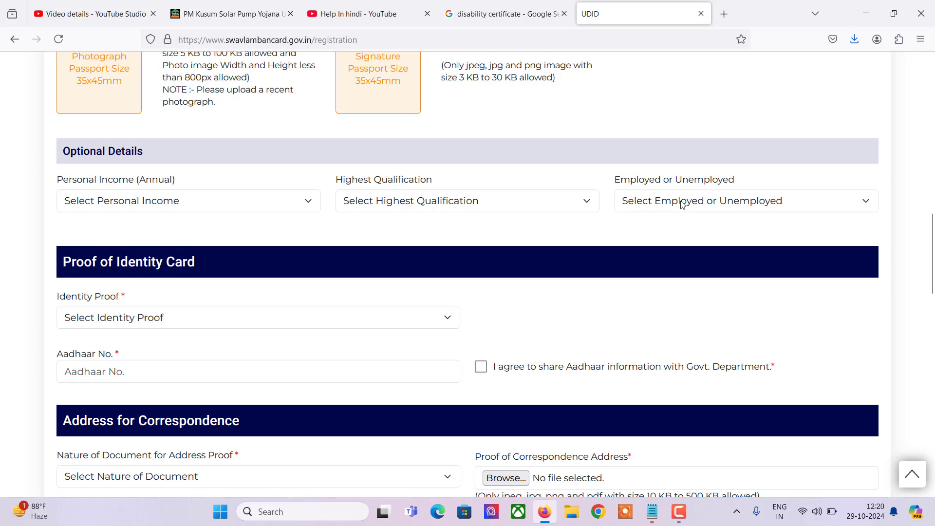
Review the full range of documents accepted as Identity Proof in the Proof of Identity Card section
{"action": "scroll", "coordinate": [376, 203], "scroll_direction": "down", "scroll_amount": 3}
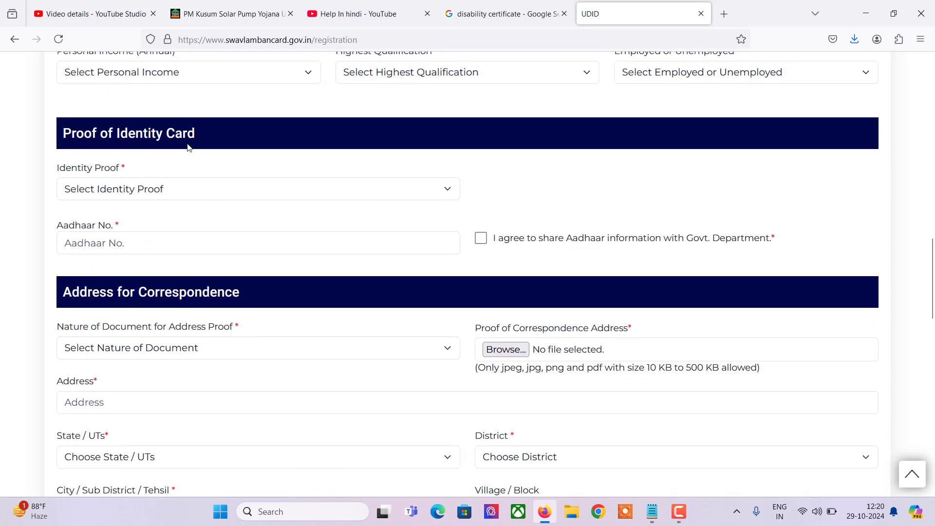
{"action": "left_click", "coordinate": [184, 195]}
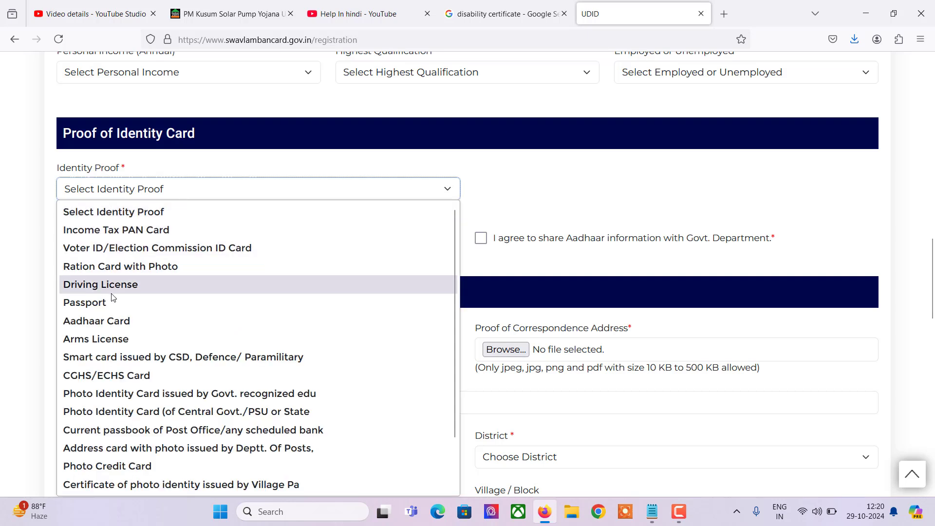
{"action": "scroll", "coordinate": [161, 317], "scroll_direction": "down", "scroll_amount": 1}
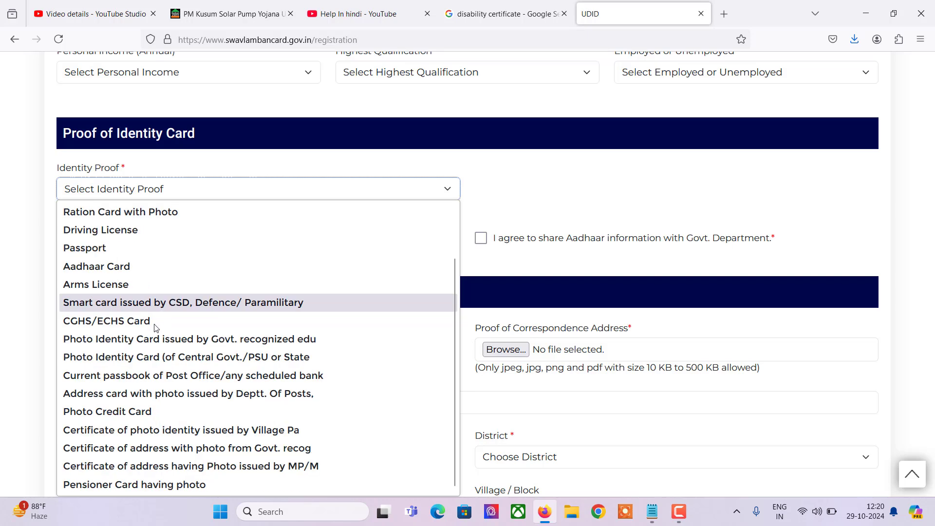
{"action": "scroll", "coordinate": [147, 292], "scroll_direction": "up", "scroll_amount": 1}
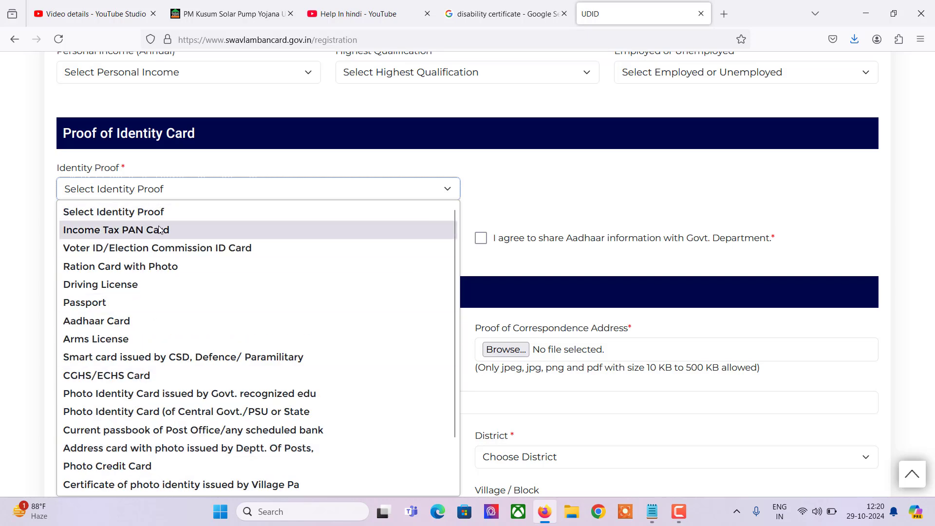
{"action": "left_click", "coordinate": [211, 155]}
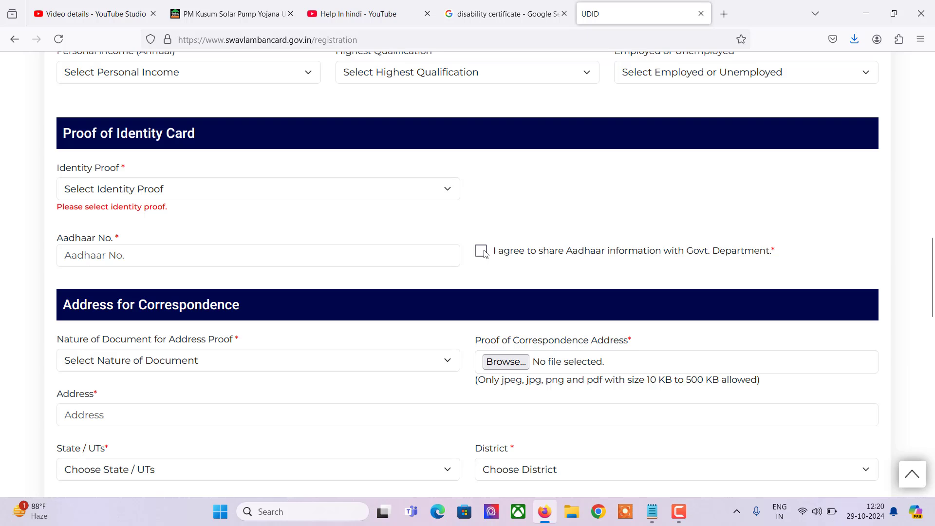
Review the documents accepted as address proof in the Address for Correspondence section
{"action": "scroll", "coordinate": [347, 211], "scroll_direction": "down", "scroll_amount": 5}
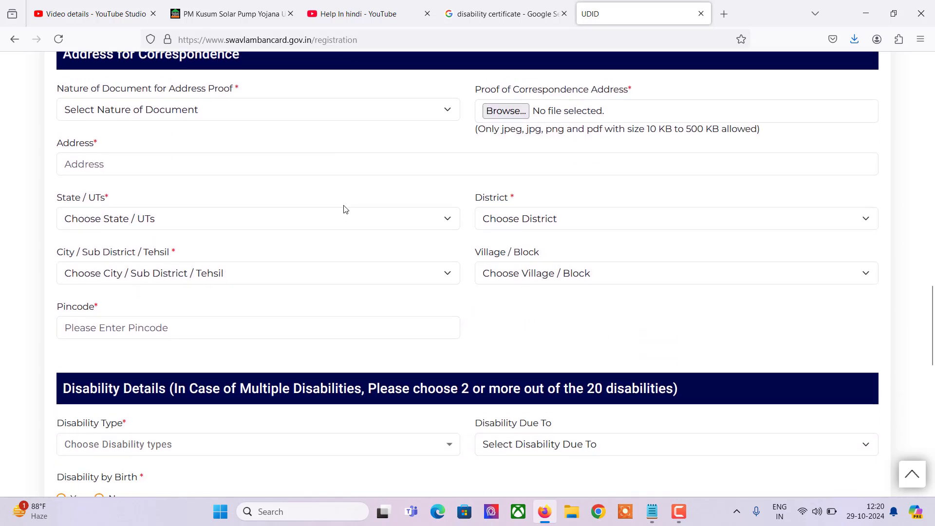
{"action": "scroll", "coordinate": [346, 210], "scroll_direction": "up", "scroll_amount": 1}
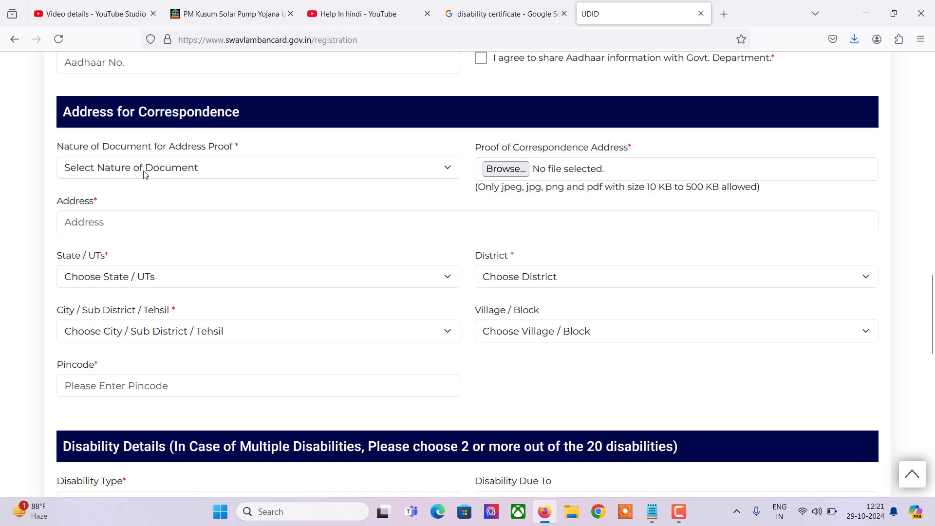
{"action": "left_click", "coordinate": [178, 173]}
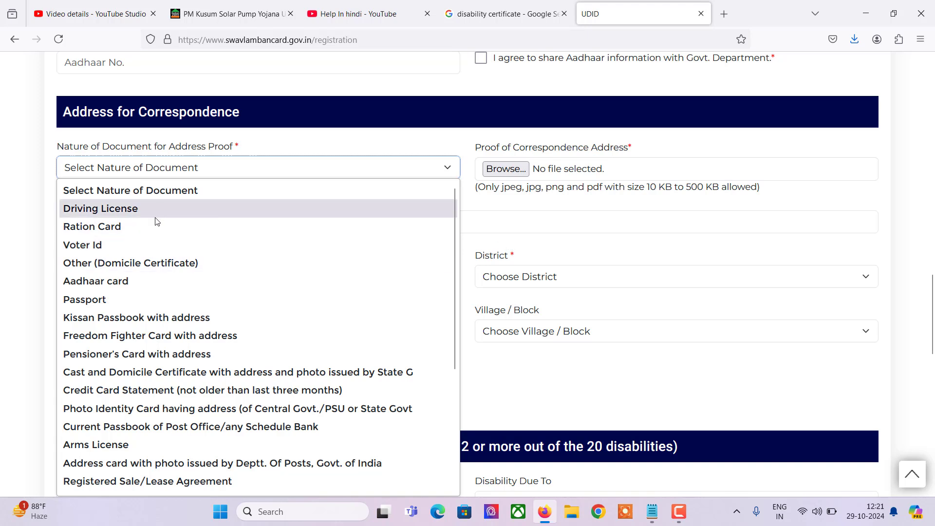
{"action": "left_click", "coordinate": [485, 208]}
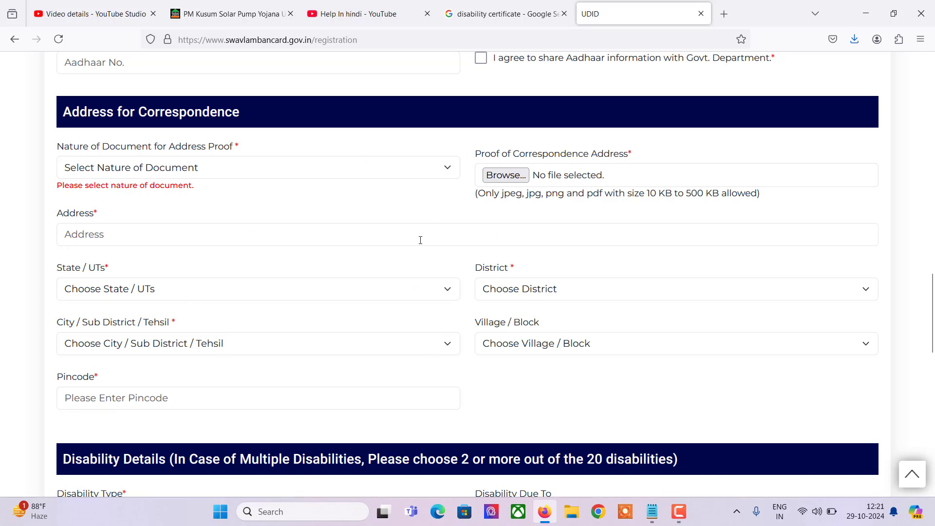
Review all the selectable disability types in the Disability Details section without choosing any
{"action": "scroll", "coordinate": [422, 237], "scroll_direction": "down", "scroll_amount": 7}
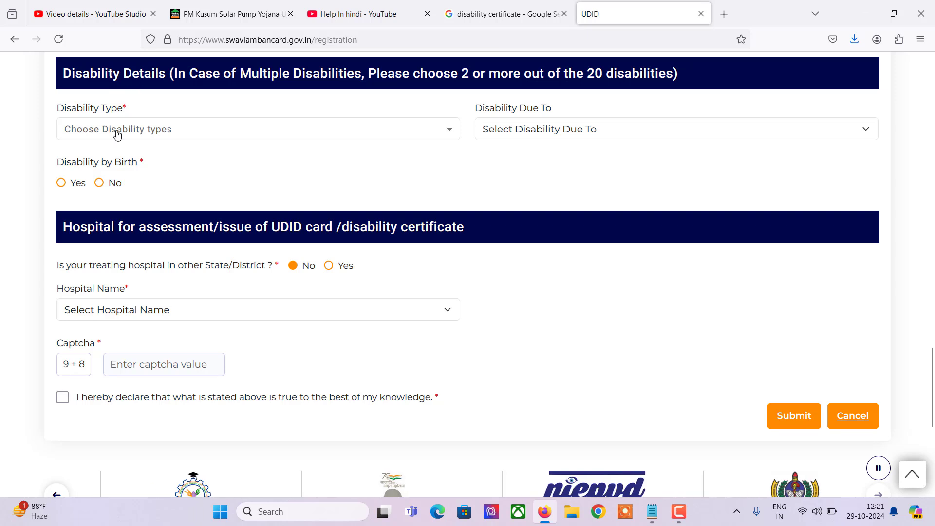
{"action": "left_click", "coordinate": [160, 136]}
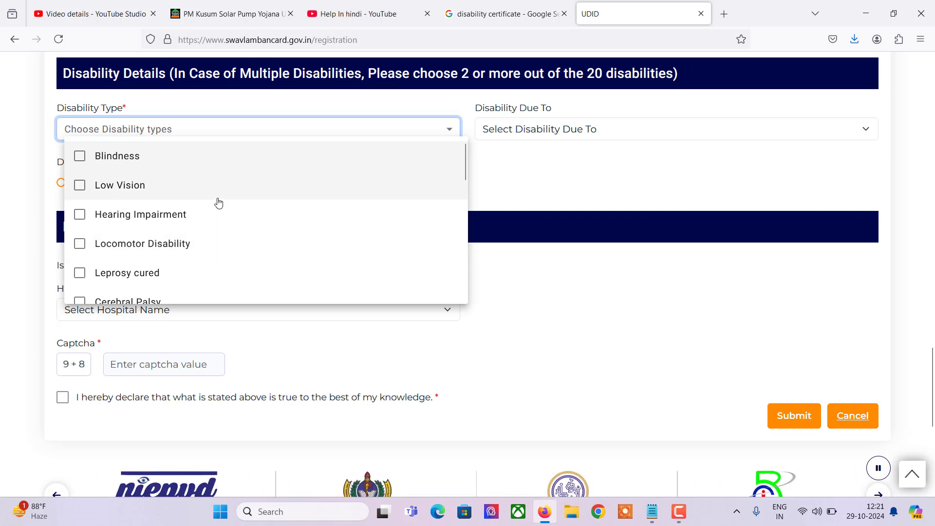
{"action": "scroll", "coordinate": [217, 203], "scroll_direction": "down", "scroll_amount": 3}
{"action": "scroll", "coordinate": [218, 203], "scroll_direction": "down", "scroll_amount": 8}
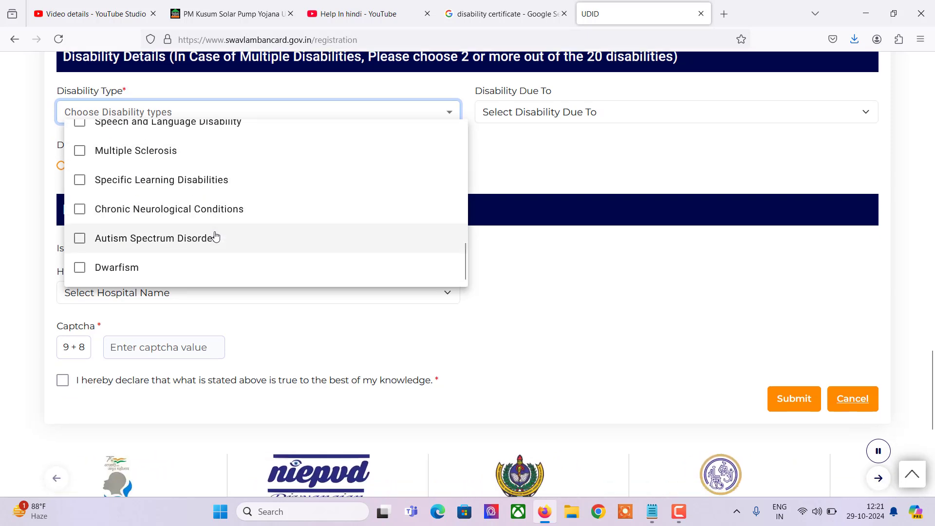
{"action": "scroll", "coordinate": [193, 206], "scroll_direction": "up", "scroll_amount": 8}
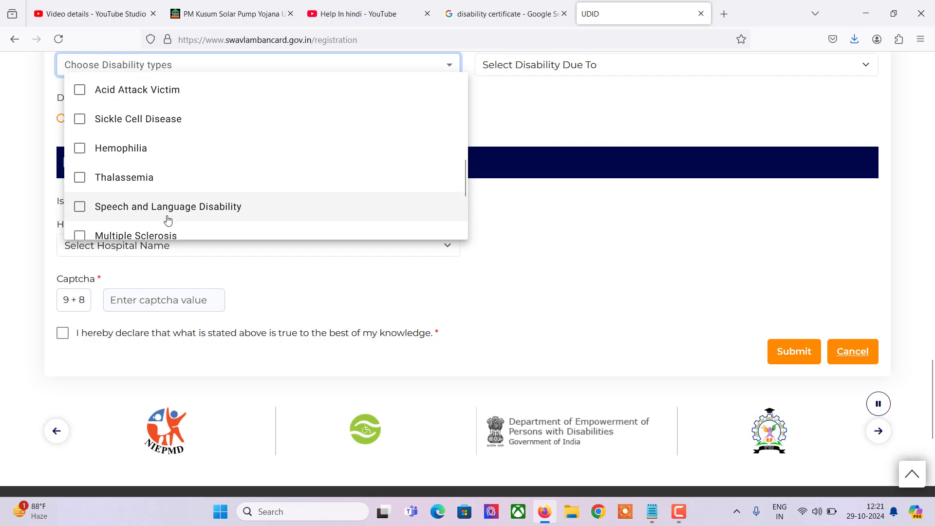
{"action": "scroll", "coordinate": [194, 141], "scroll_direction": "up", "scroll_amount": 10}
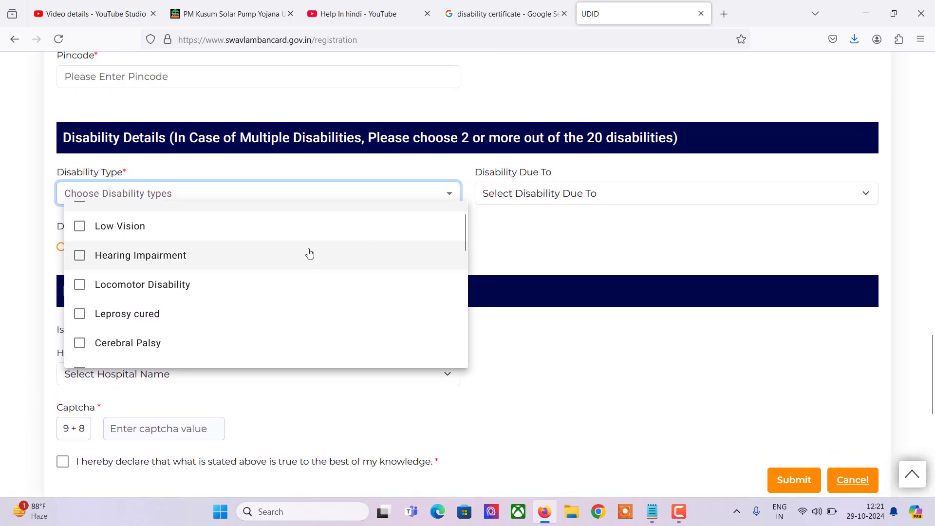
{"action": "left_click", "coordinate": [516, 252]}
Review the Disability Due To causes and set Disability by Birth to Yes
{"action": "left_click", "coordinate": [556, 202]}
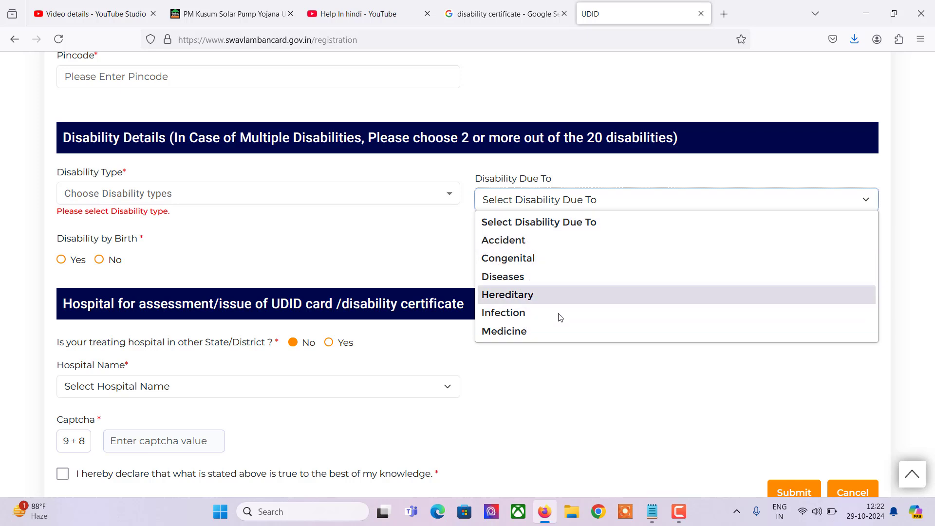
{"action": "left_click", "coordinate": [458, 229]}
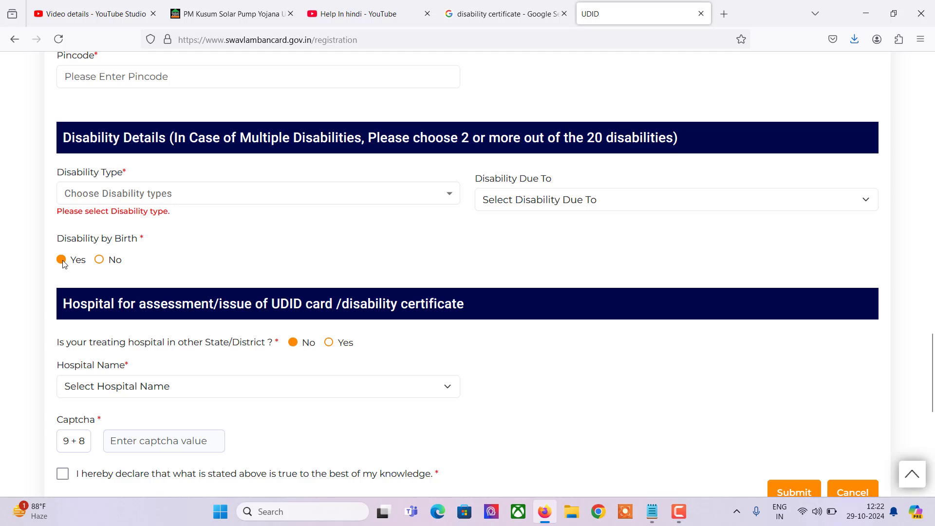
{"action": "left_click", "coordinate": [568, 203]}
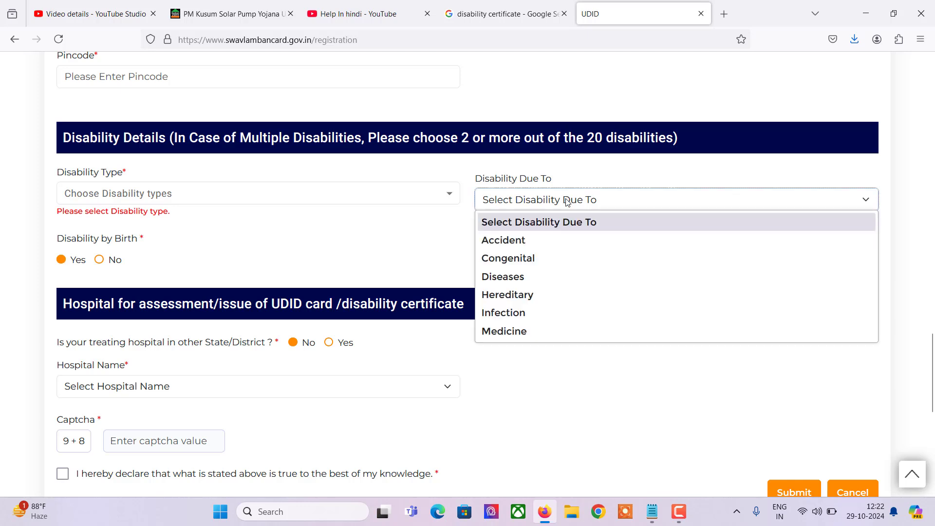
{"action": "left_click", "coordinate": [399, 253]}
{"action": "scroll", "coordinate": [222, 267], "scroll_direction": "down", "scroll_amount": 3}
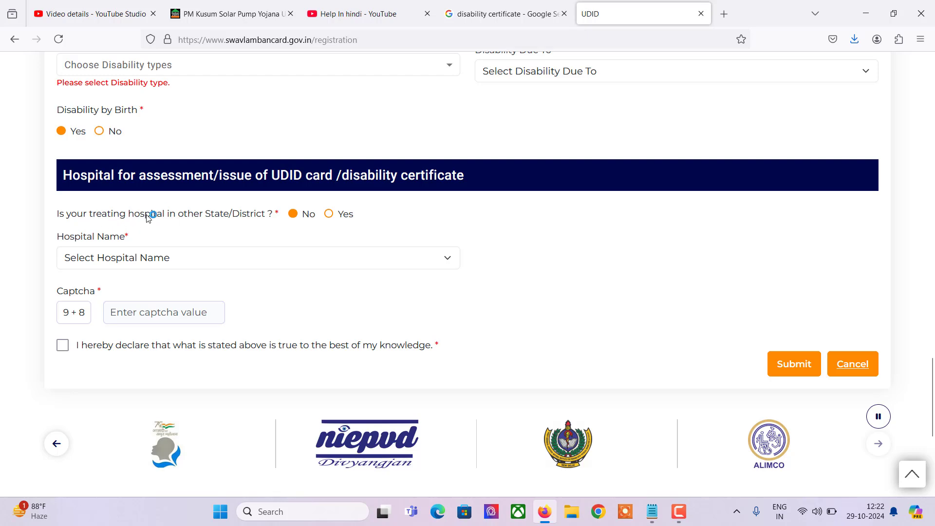
Indicate that the treating hospital is in another State/District and set the Hospital Treating State to Uttar Pradesh
{"action": "left_click", "coordinate": [329, 215]}
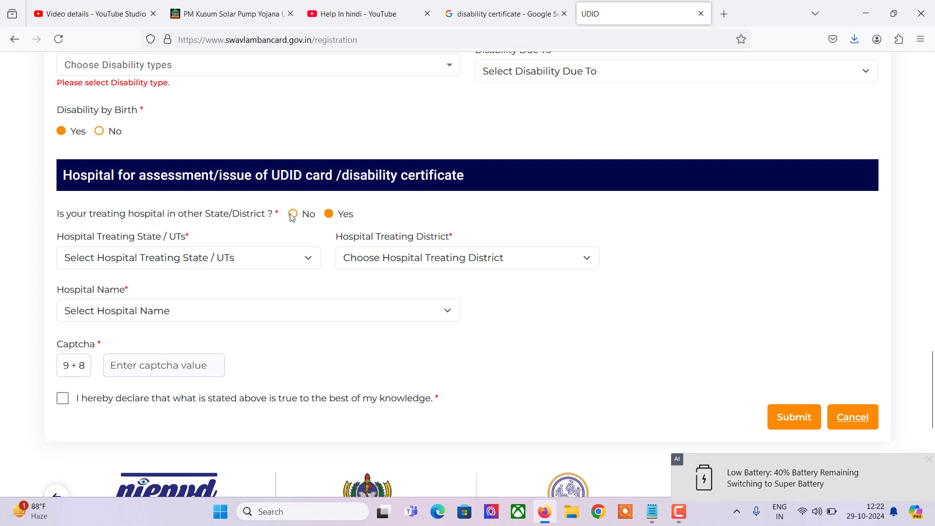
{"action": "left_click", "coordinate": [207, 264]}
{"action": "scroll", "coordinate": [165, 341], "scroll_direction": "down", "scroll_amount": 5}
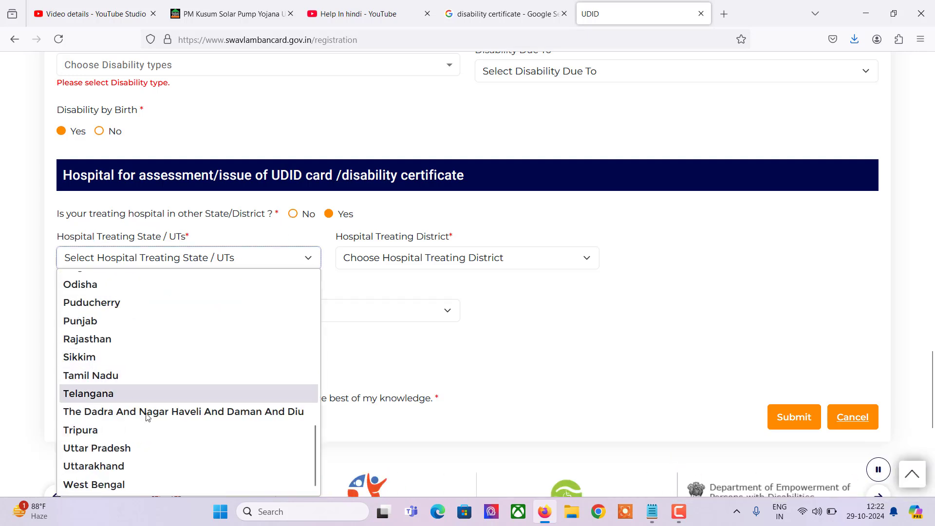
{"action": "left_click", "coordinate": [135, 452]}
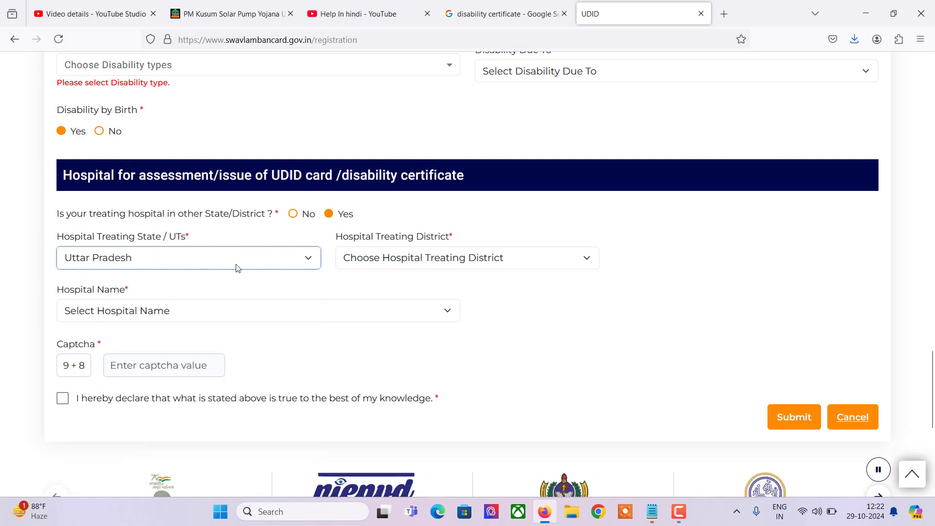
Set the Hospital Treating District to Kanpur Dehat and choose Chief Medical Officer, Kanpur Dehat as the hospital
{"action": "left_click", "coordinate": [415, 261]}
{"action": "scroll", "coordinate": [414, 351], "scroll_direction": "down", "scroll_amount": 15}
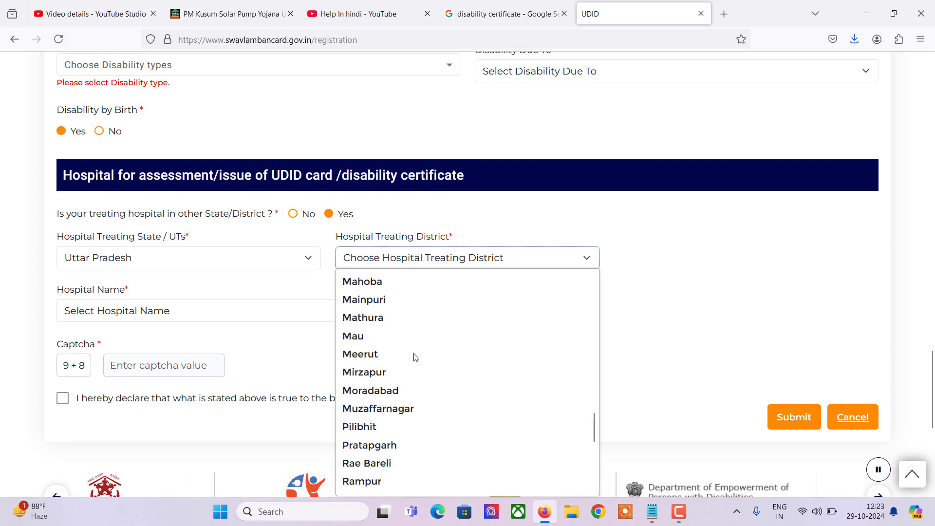
{"action": "scroll", "coordinate": [419, 351], "scroll_direction": "down", "scroll_amount": 4}
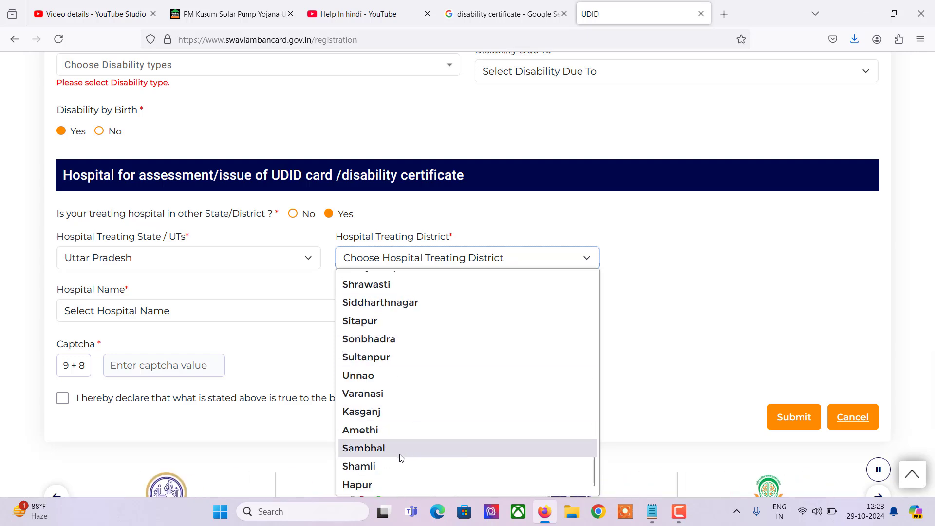
{"action": "scroll", "coordinate": [401, 457], "scroll_direction": "up", "scroll_amount": 4}
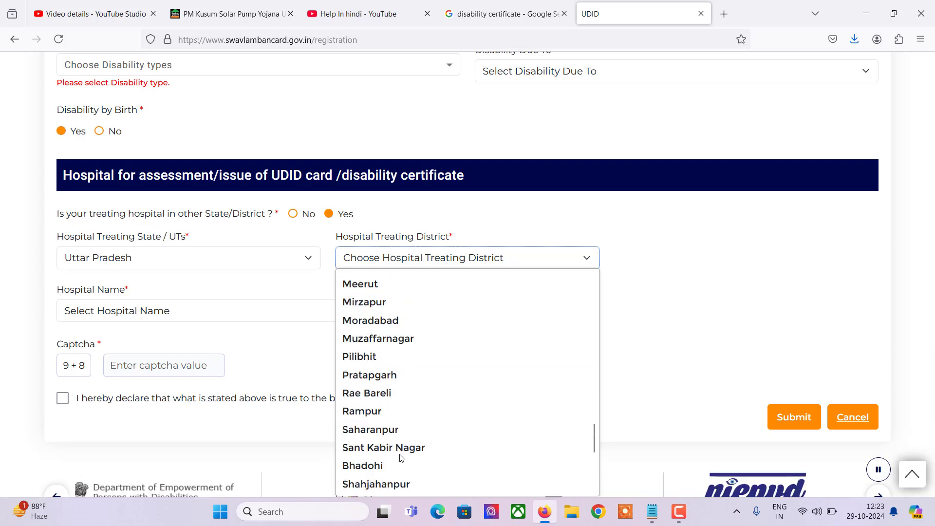
{"action": "scroll", "coordinate": [403, 456], "scroll_direction": "up", "scroll_amount": 5}
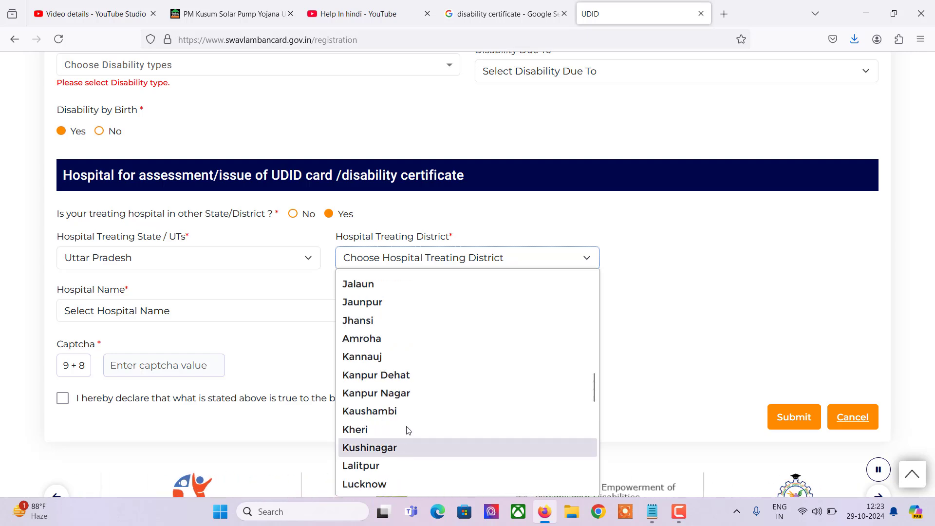
{"action": "left_click", "coordinate": [385, 376]}
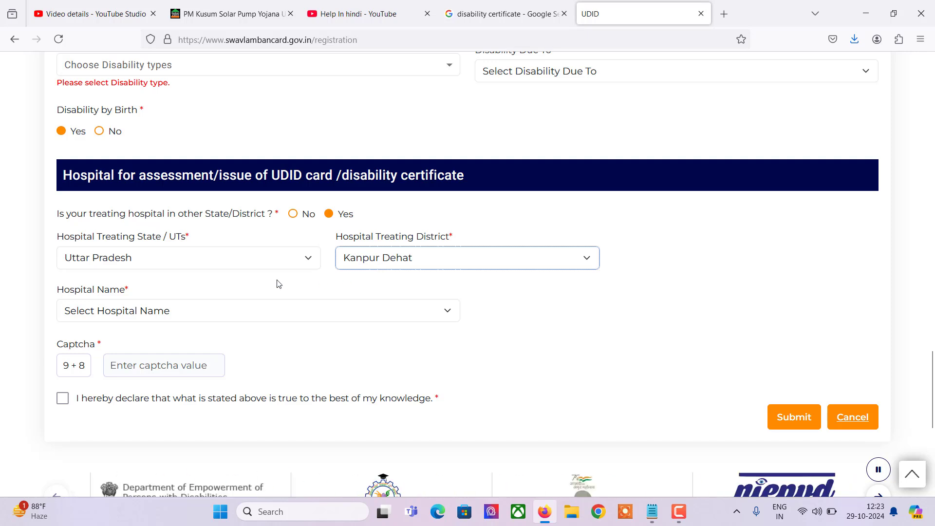
{"action": "left_click", "coordinate": [190, 314]}
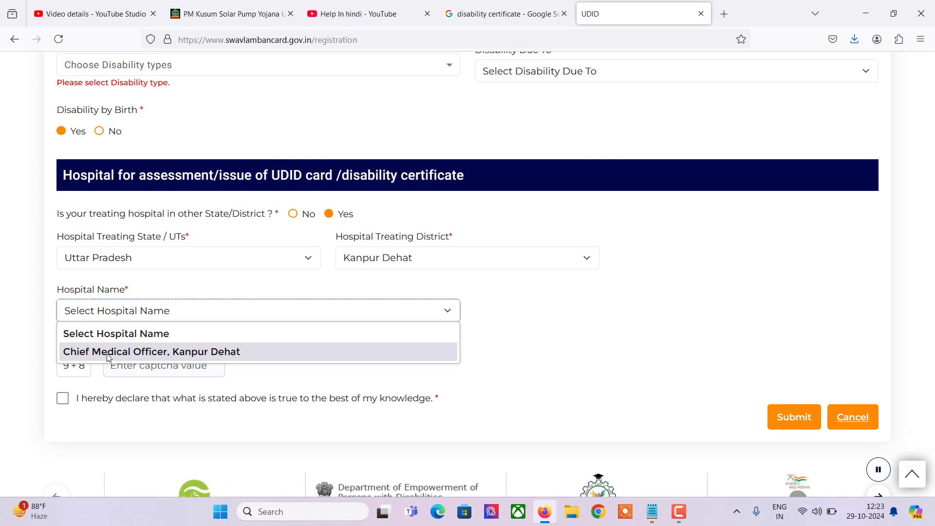
{"action": "left_click", "coordinate": [140, 353]}
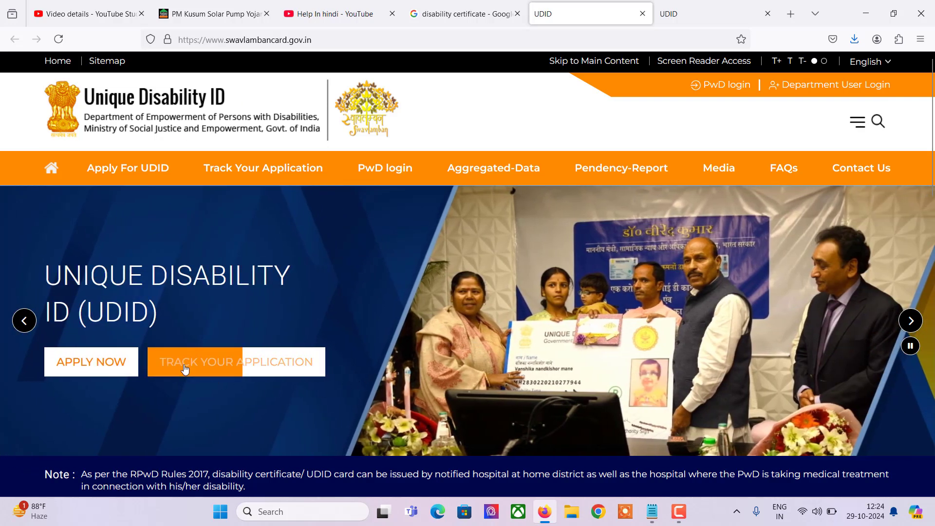
Open the portal's application tracking page and examine the identifiers accepted for tracking an application
{"action": "left_click", "coordinate": [231, 367]}
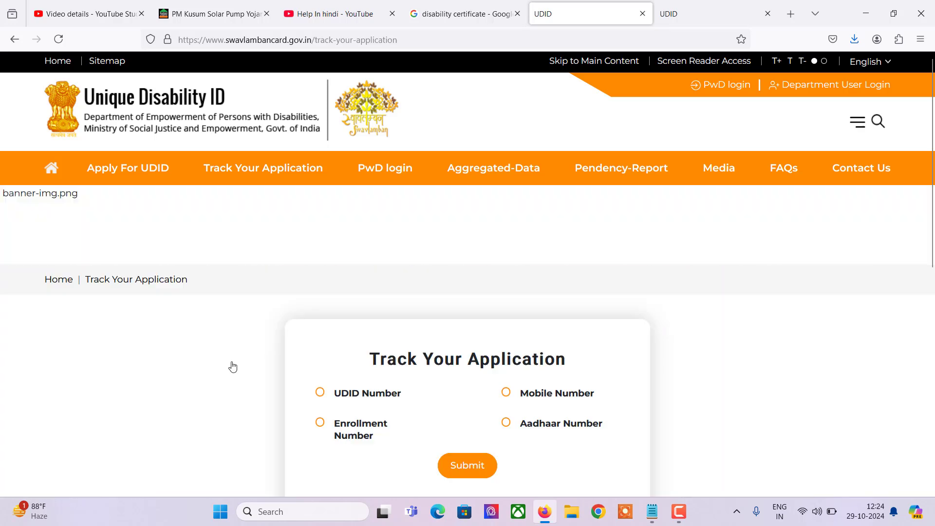
{"action": "scroll", "coordinate": [212, 319], "scroll_direction": "down", "scroll_amount": 4}
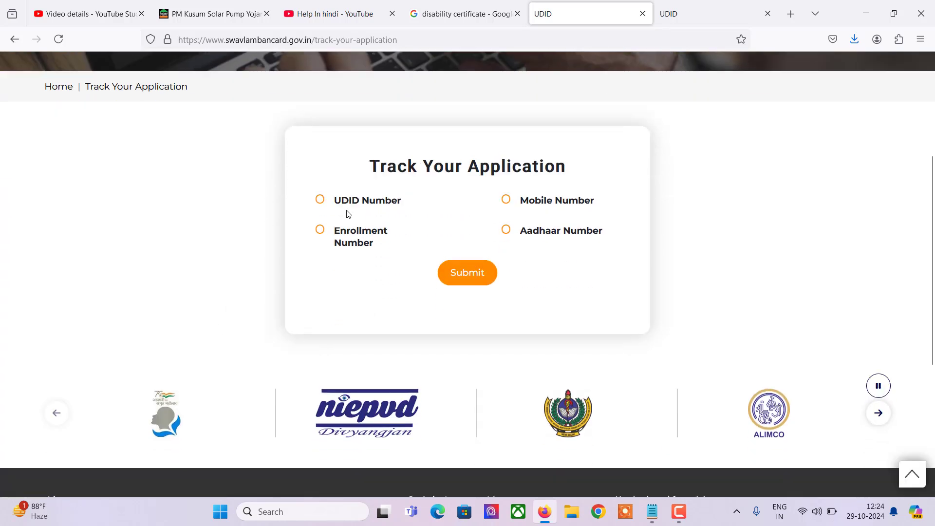